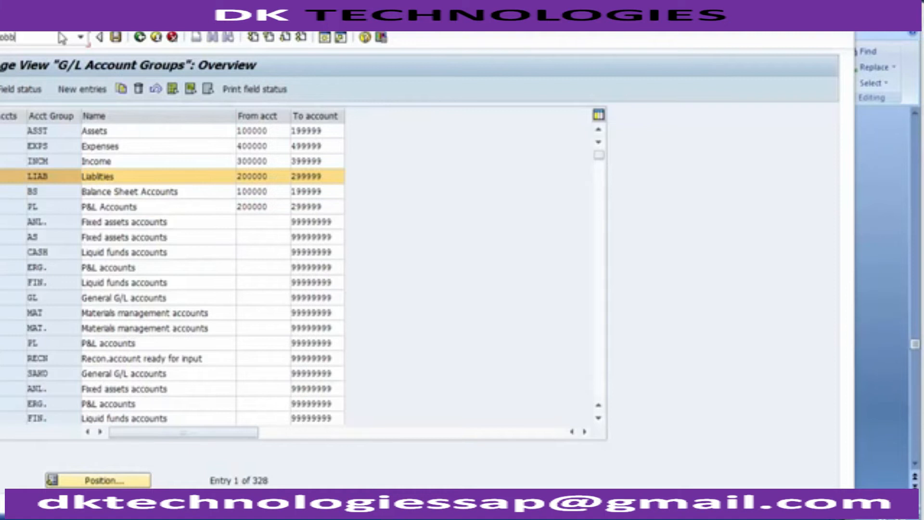
# Open the Terms of Payment overview and examine payment term 0001 with its explanation text.
pyautogui.press('Return')
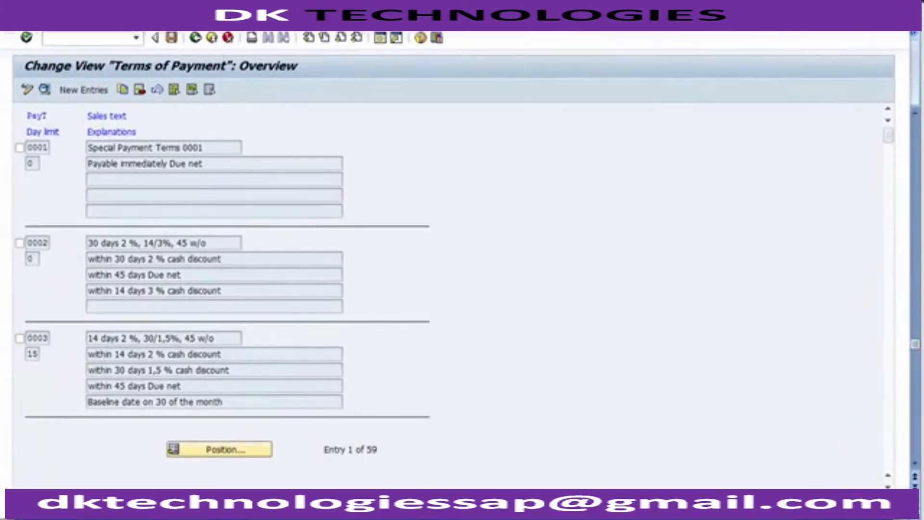
pyautogui.click(106, 39)
pyautogui.doubleClick(33, 147)
pyautogui.moveTo(208, 167); pyautogui.dragTo(85, 164)
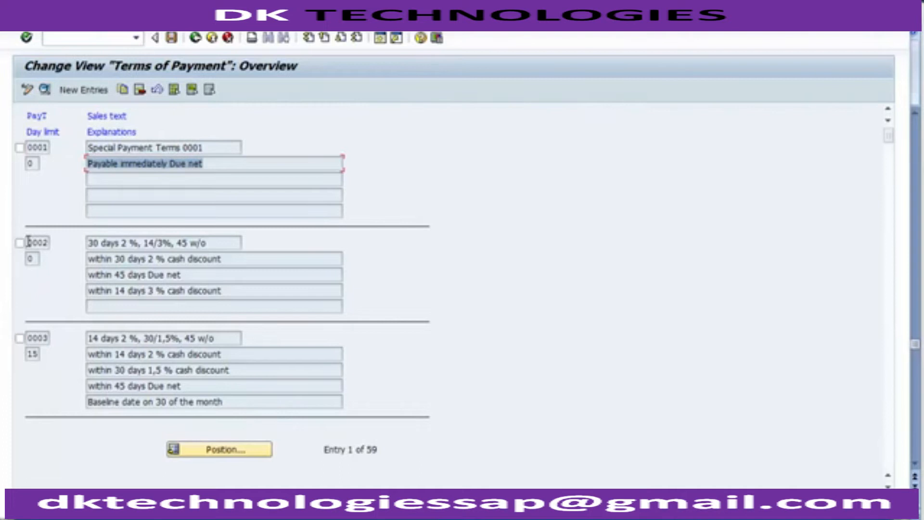
# Examine the cash discount and due-date explanations of payment term 0002 and of the entries up to 0006.
pyautogui.moveTo(29, 242); pyautogui.dragTo(54, 244)
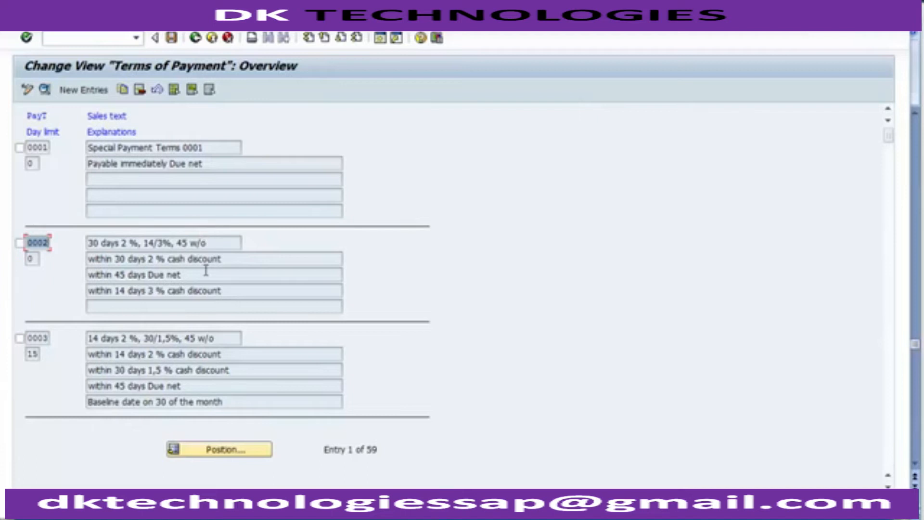
pyautogui.moveTo(147, 290); pyautogui.dragTo(159, 294)
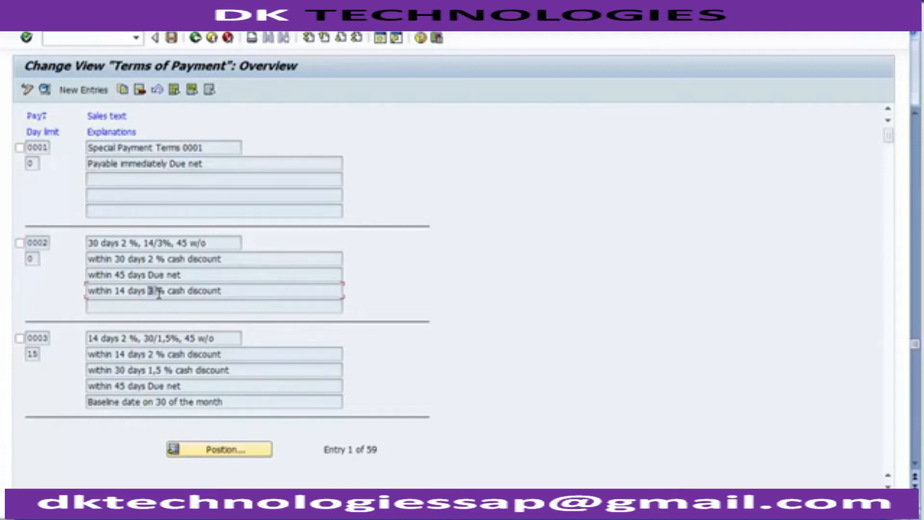
pyautogui.moveTo(114, 259); pyautogui.dragTo(168, 261)
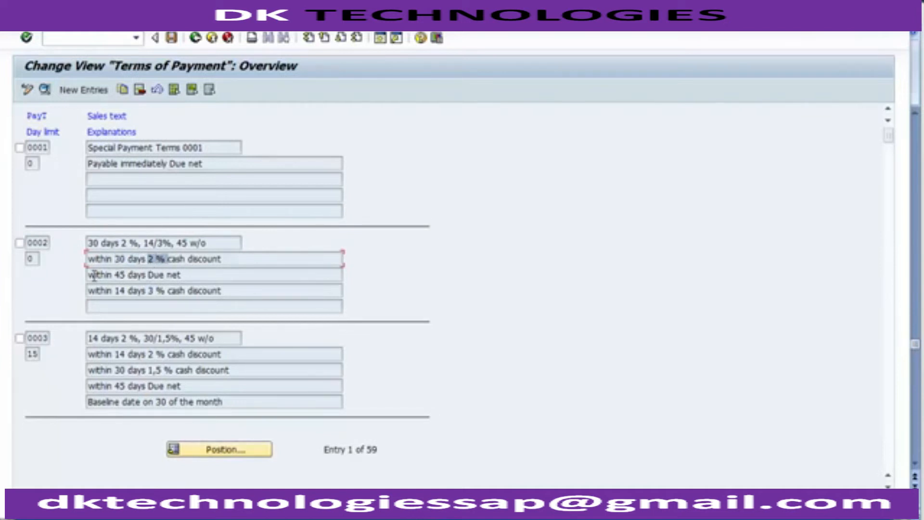
pyautogui.moveTo(88, 274); pyautogui.dragTo(161, 275)
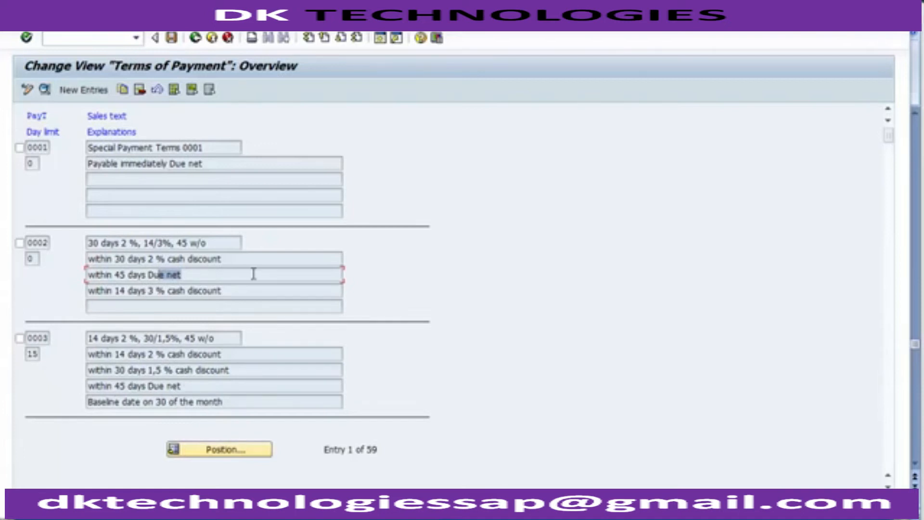
pyautogui.scroll(-2, 254, 273)
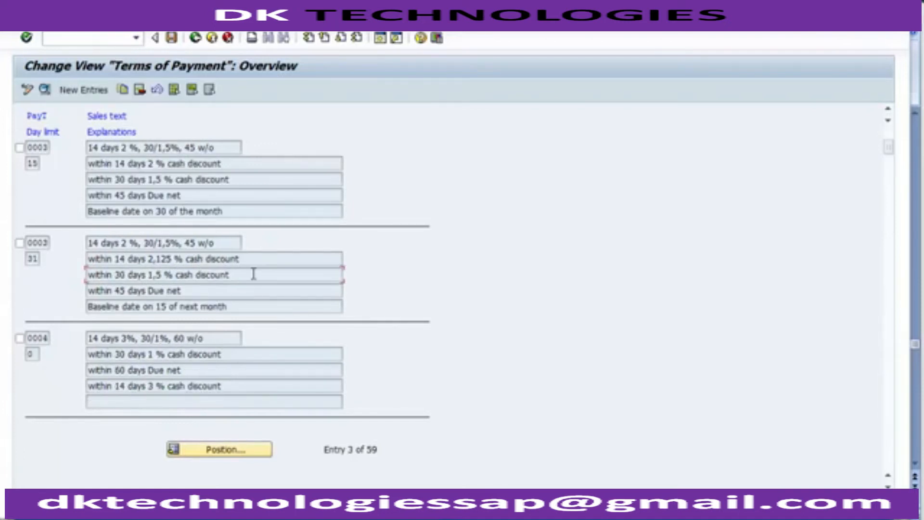
pyautogui.scroll(-1, 254, 273)
pyautogui.scroll(-2, 253, 273)
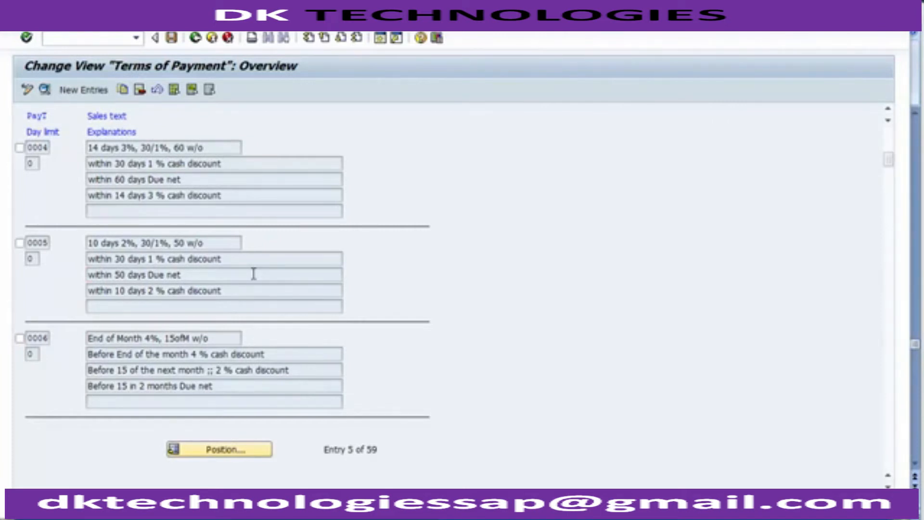
pyautogui.scroll(2, 254, 273)
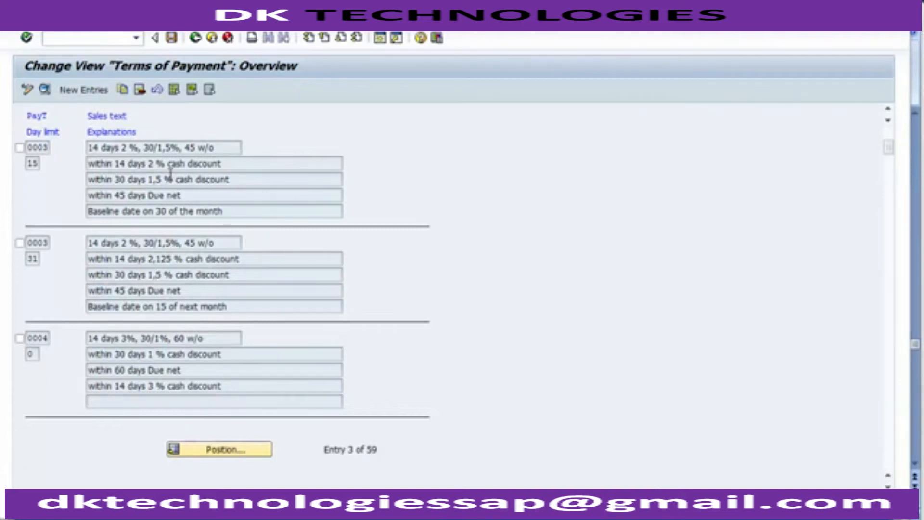
pyautogui.scroll(2, 170, 174)
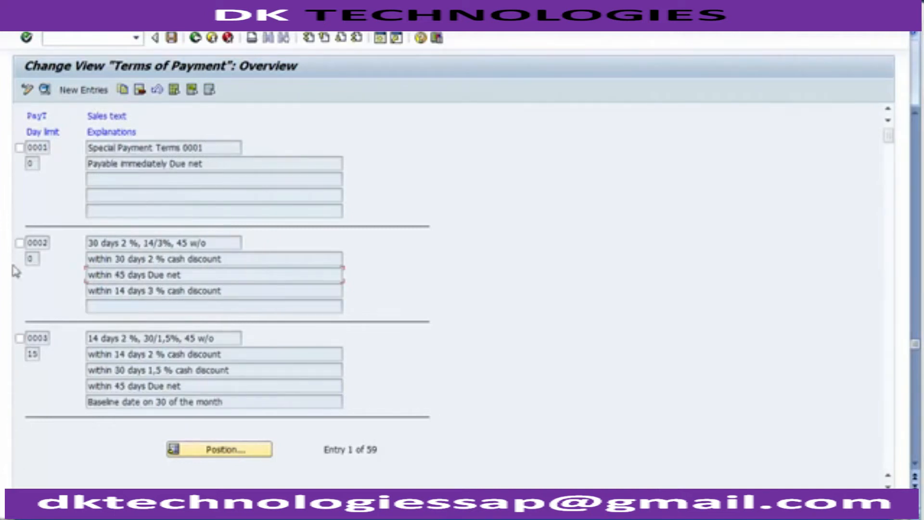
# Review the sales text, discount percentages and day counts in payment term 0002's details, saving before returning to the overview.
pyautogui.doubleClick(33, 244)
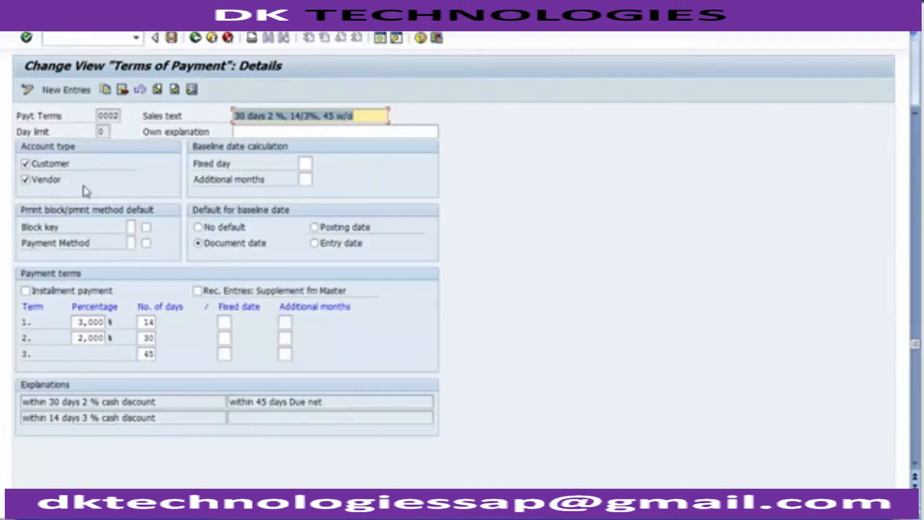
pyautogui.click(100, 117)
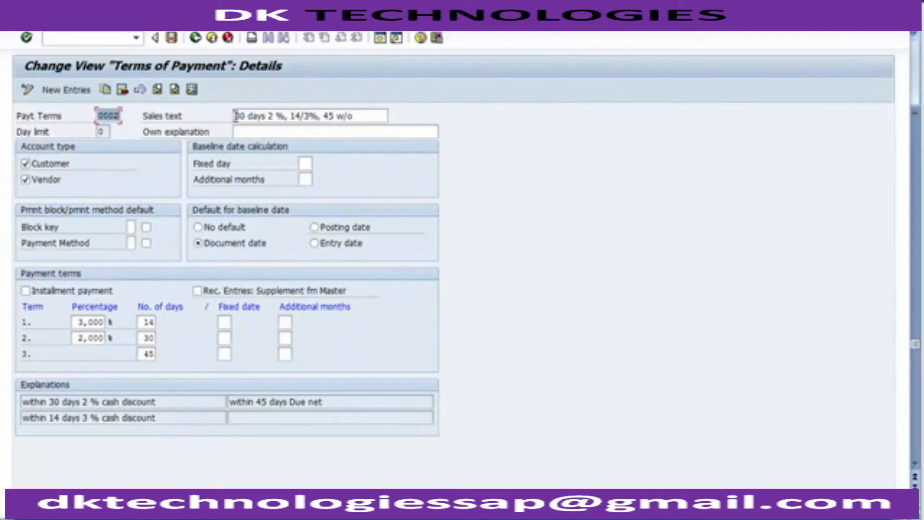
pyautogui.moveTo(236, 117); pyautogui.dragTo(378, 118)
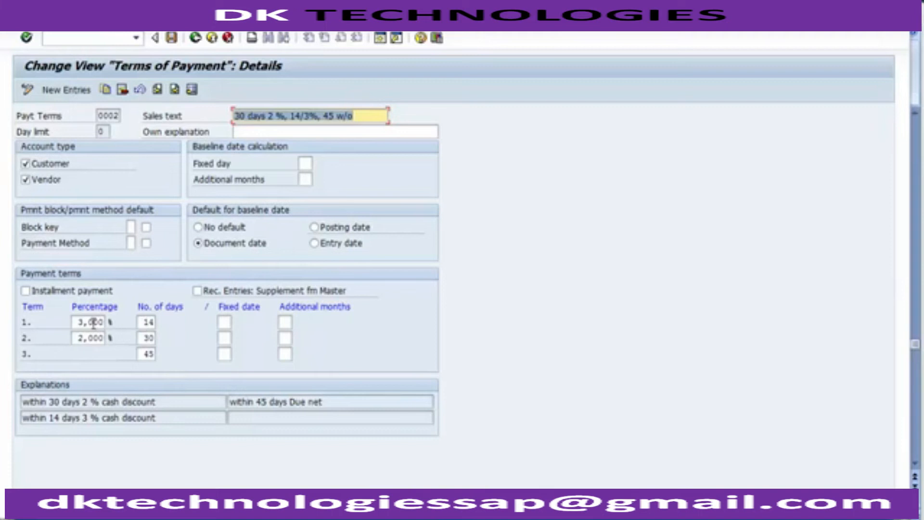
pyautogui.doubleClick(146, 322)
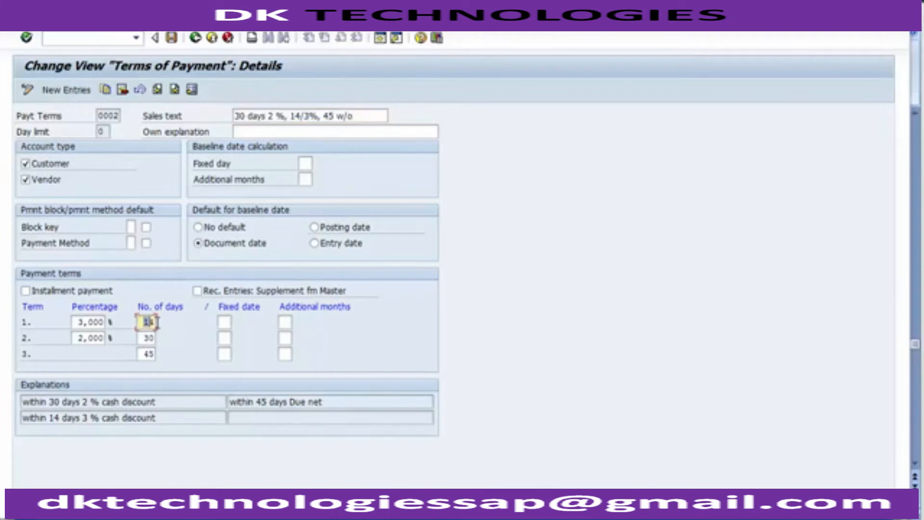
pyautogui.click(89, 322)
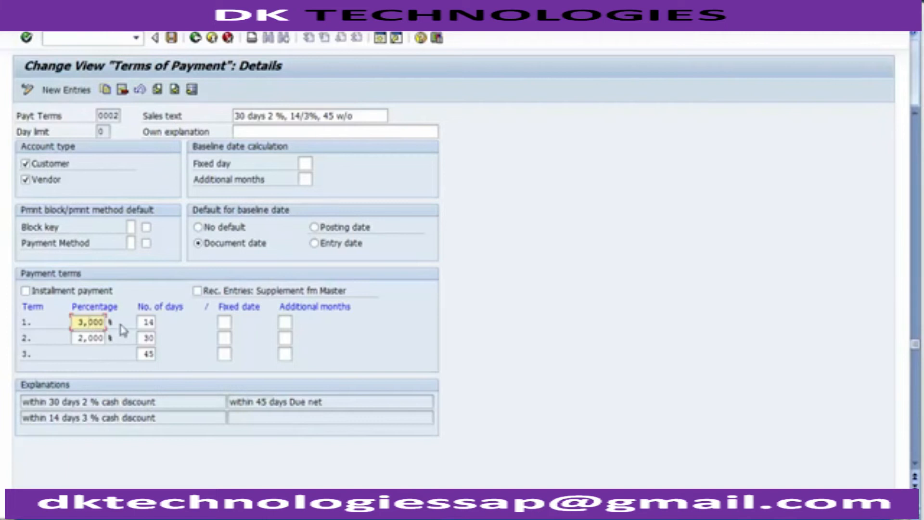
pyautogui.click(140, 322)
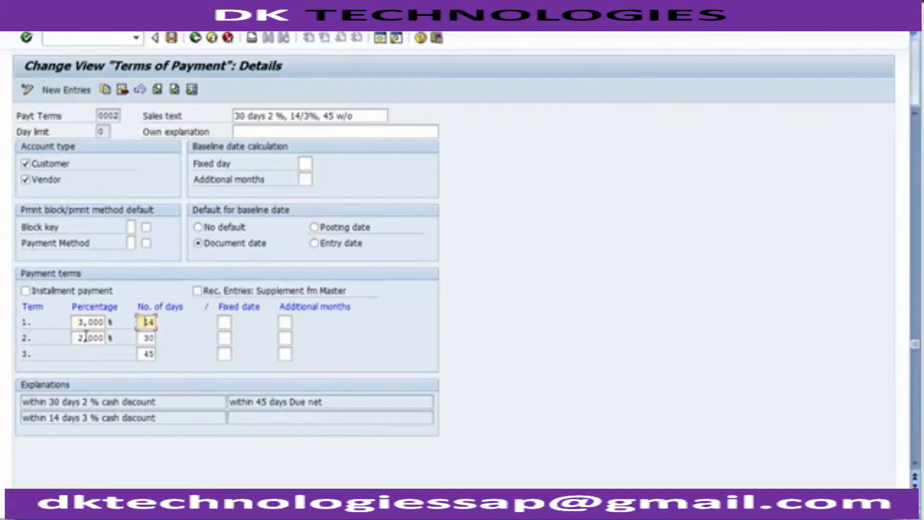
pyautogui.doubleClick(142, 352)
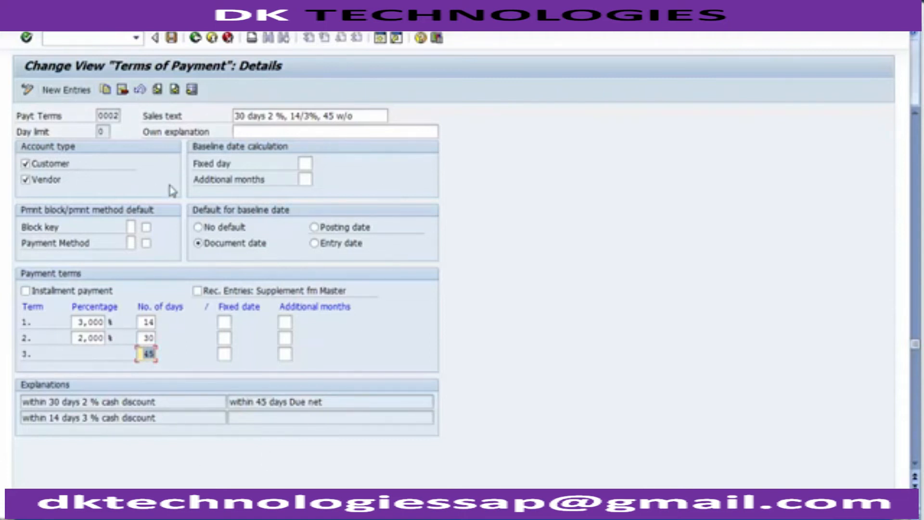
pyautogui.click(171, 38)
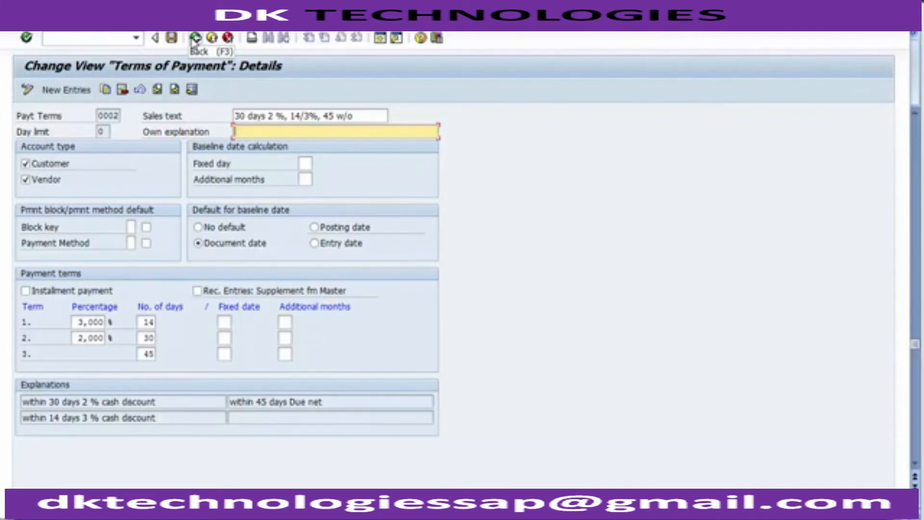
pyautogui.click(194, 39)
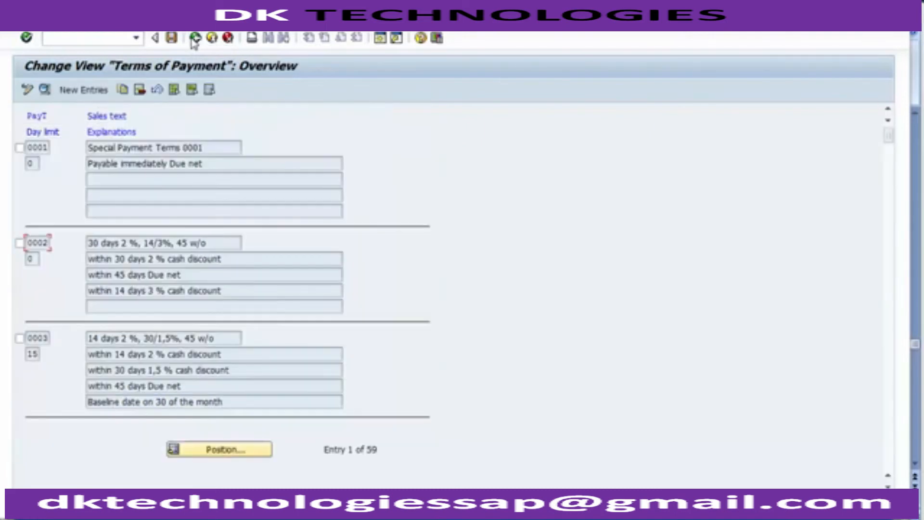
# Switch to PowerPoint to read the menu path on the Define Cash Discount for Outgoing Payments slide, and return to SAP.
pyautogui.click(239, 519)
pyautogui.press('pagedown')
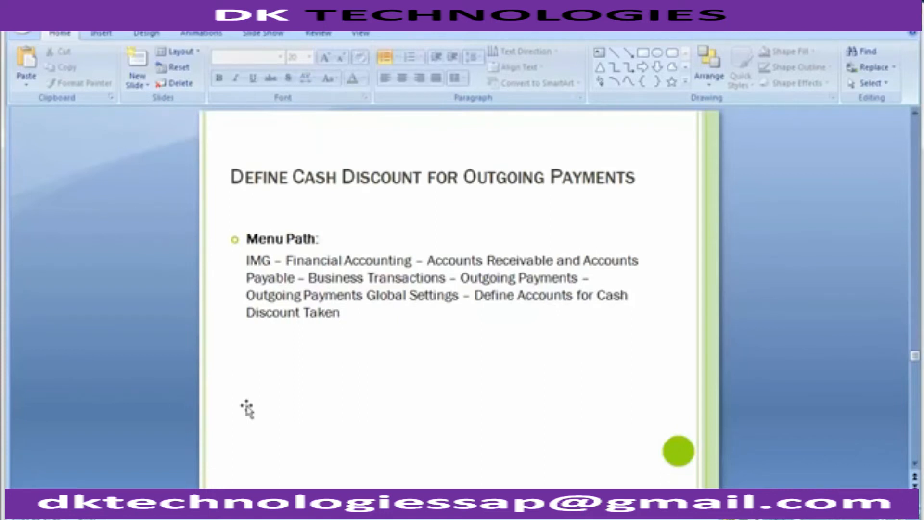
pyautogui.hotkey('alt', 'Tab')
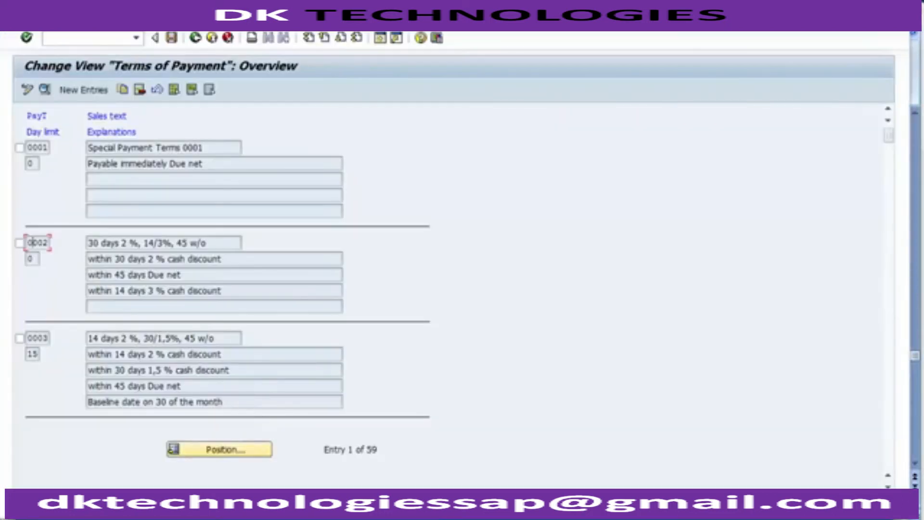
# Open Customizing: Execute Project with a new transaction and display the SAP Reference IMG, checking the menu path on the slide.
pyautogui.click(106, 38)
pyautogui.write('/nobb8')
pyautogui.press('Return')
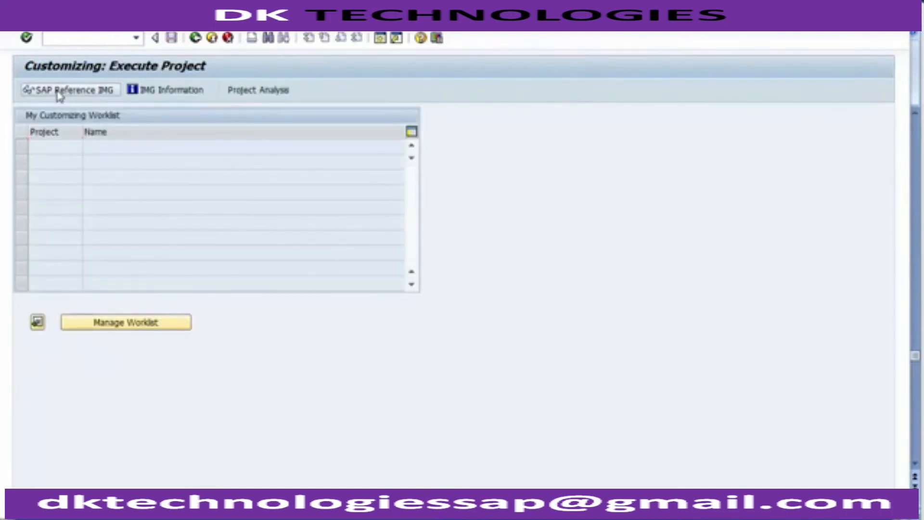
pyautogui.hotkey('alt', 'Tab')
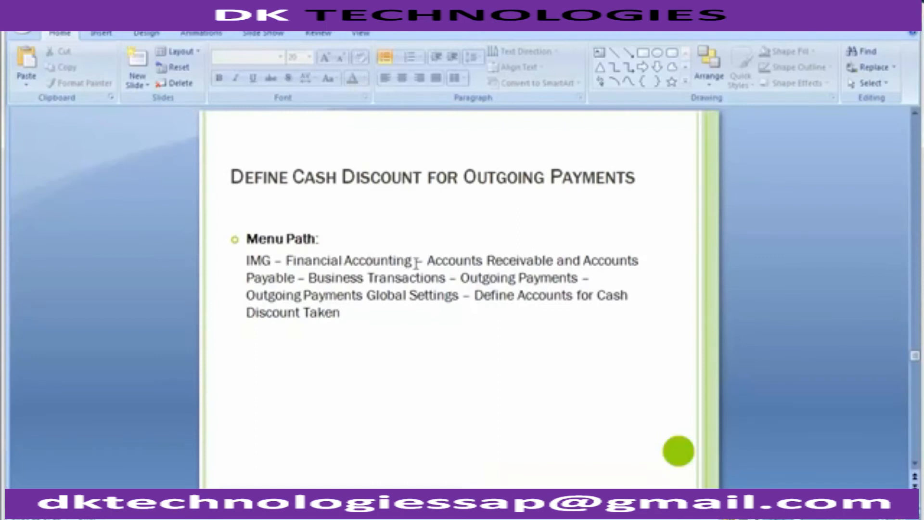
pyautogui.hotkey('alt', 'Tab')
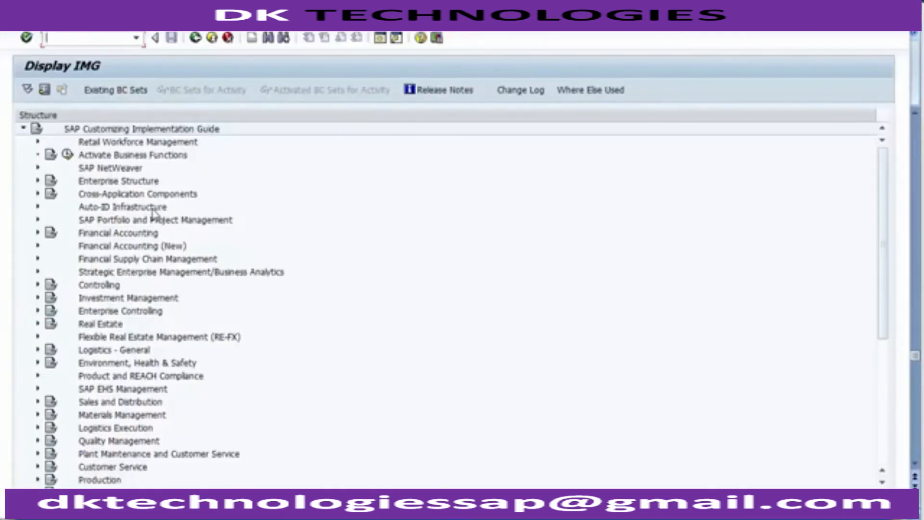
# Expand the IMG through Financial Accounting (New), Accounts Receivable and Accounts Payable, and Business Transactions to Outgoing Payments.
pyautogui.click(37, 245)
pyautogui.click(37, 245)
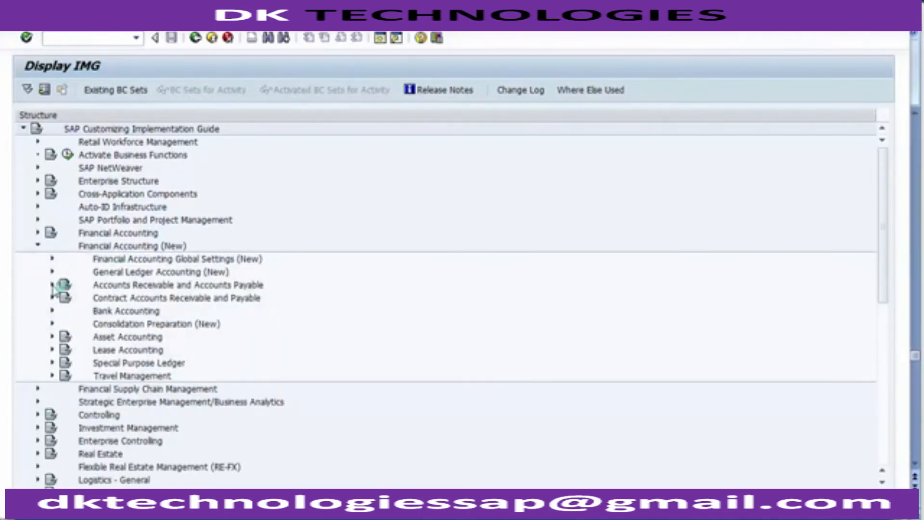
pyautogui.click(52, 285)
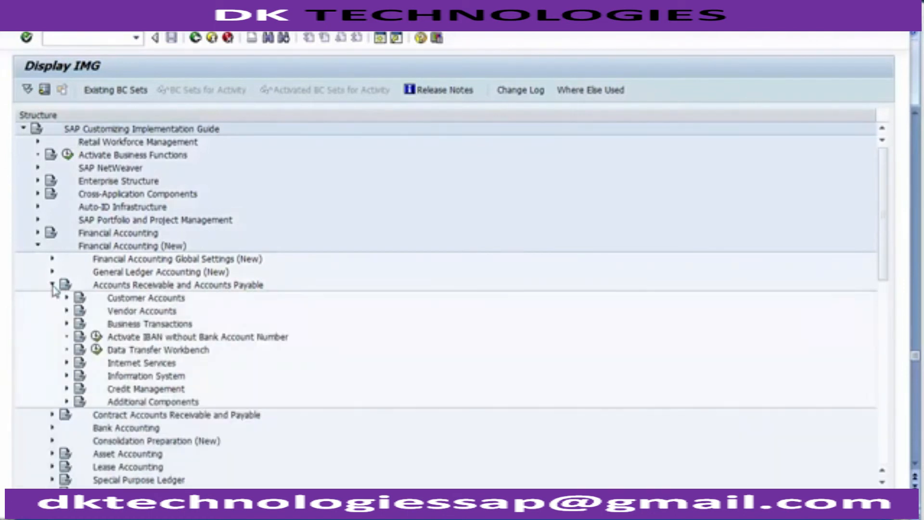
pyautogui.click(67, 324)
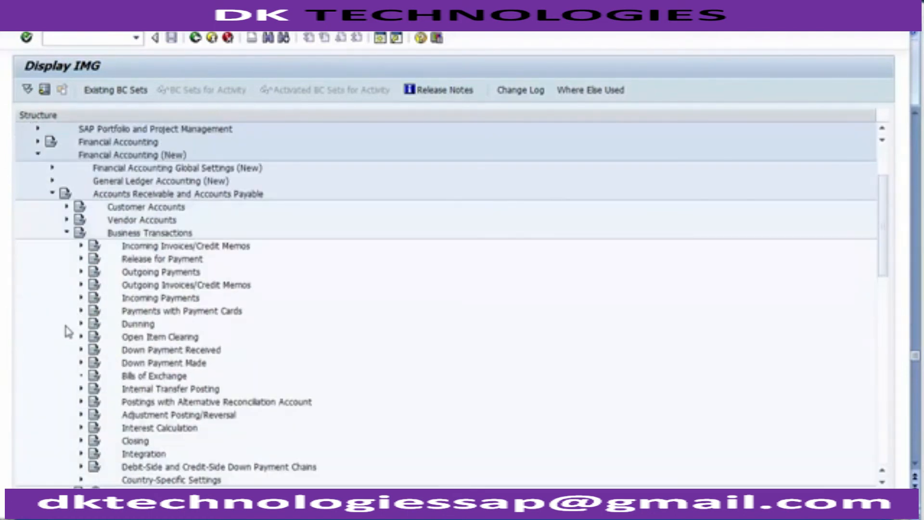
pyautogui.click(81, 271)
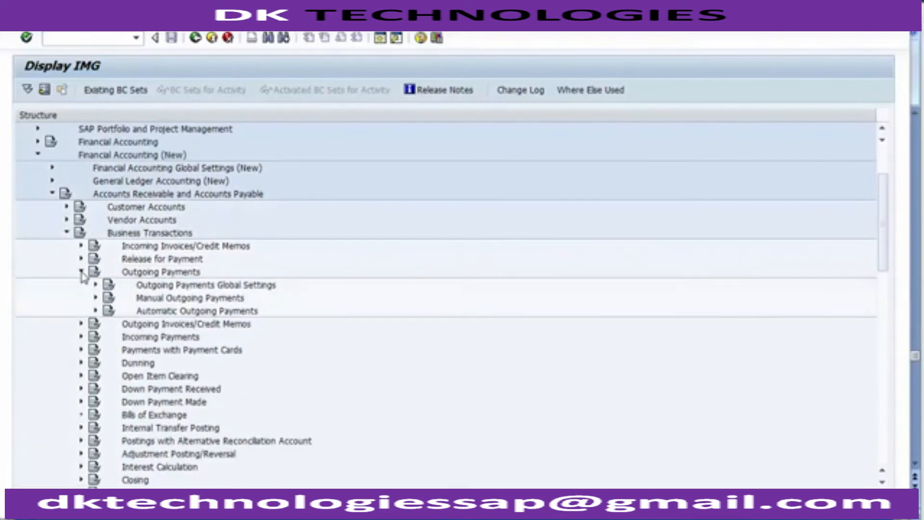
# Under Outgoing Payments Global Settings, execute Define Accounts for Cash Discount Taken for chart of accounts 1000, checking the path against the slide.
pyautogui.hotkey('alt', 'Tab')
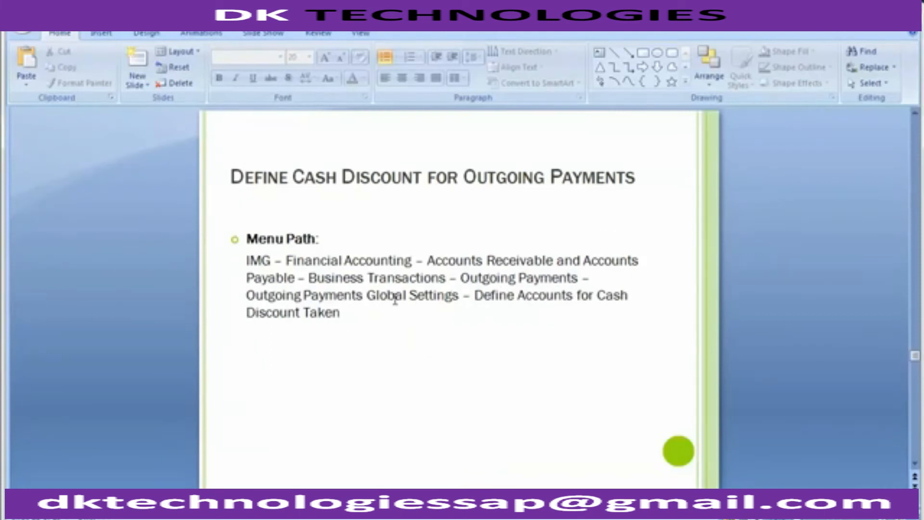
pyautogui.hotkey('alt', 'Tab')
pyautogui.click(233, 285)
pyautogui.click(96, 284)
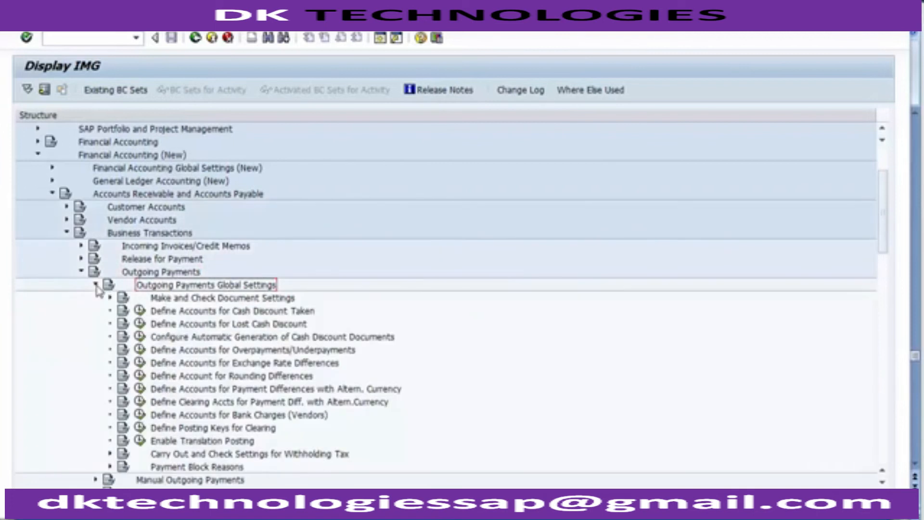
pyautogui.click(182, 312)
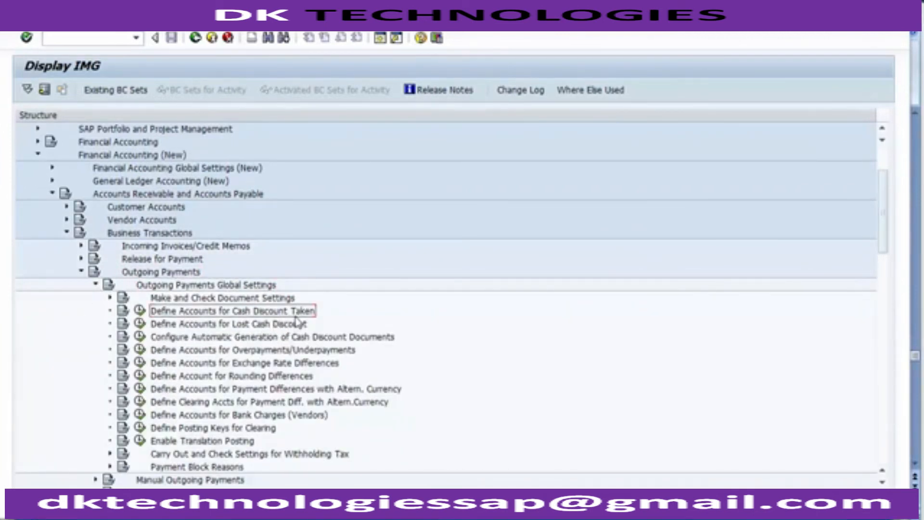
pyautogui.hotkey('alt', 'Tab')
pyautogui.hotkey('alt', 'Tab')
pyautogui.click(139, 311)
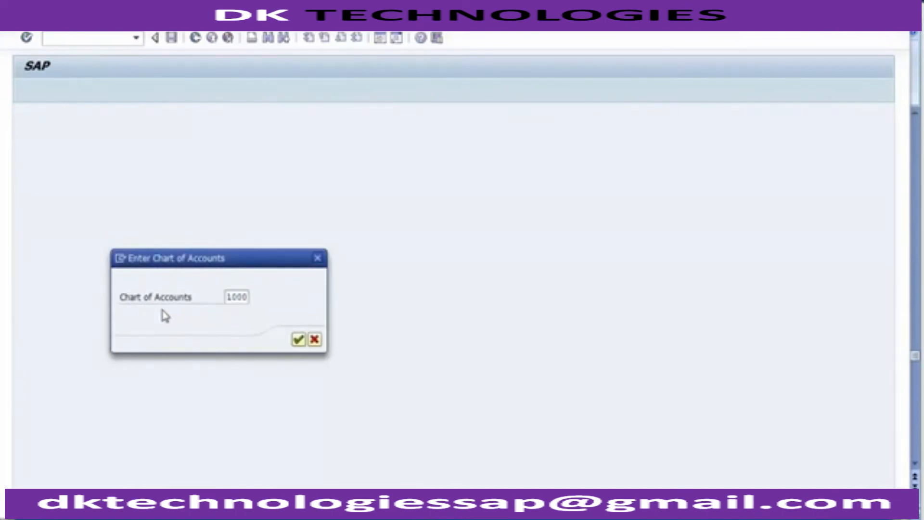
pyautogui.press('Return')
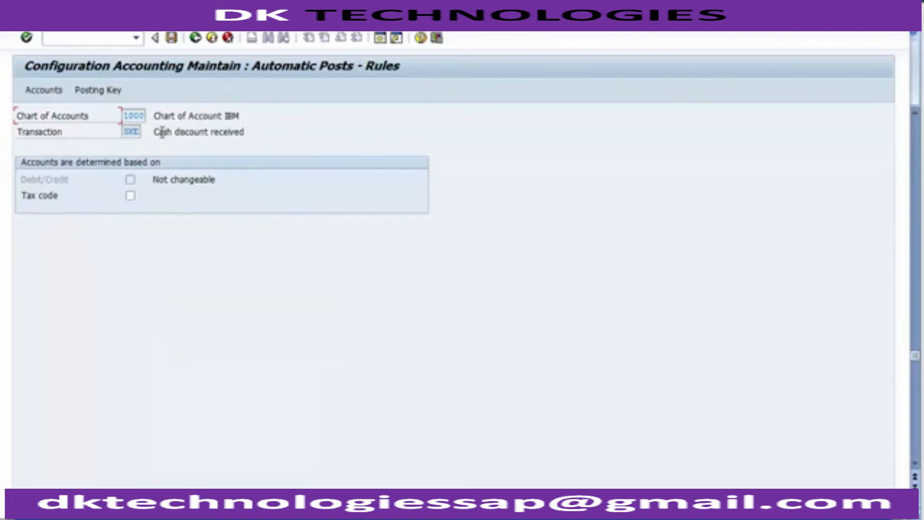
# Examine the Cash discount received transaction key and look up the screen's transaction code in the system information.
pyautogui.moveTo(155, 130); pyautogui.dragTo(268, 140)
pyautogui.doubleClick(128, 130)
pyautogui.click(818, 500)
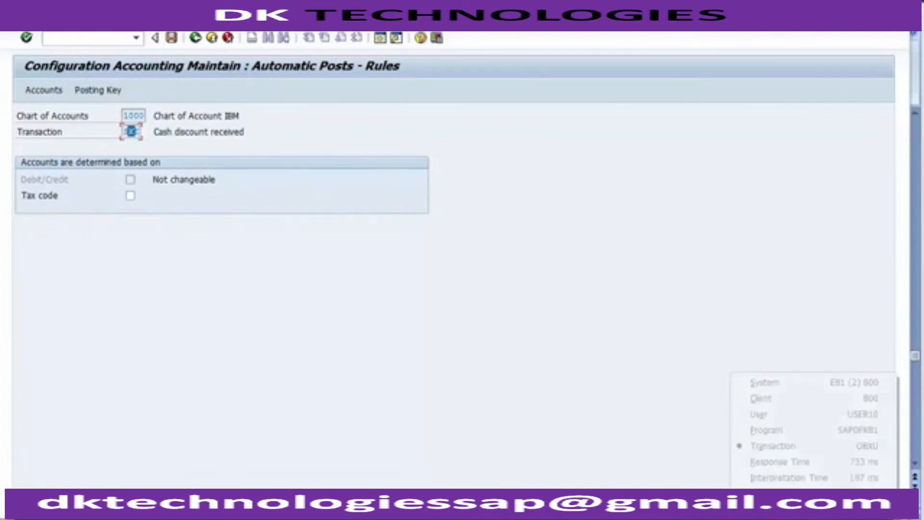
pyautogui.click(833, 448)
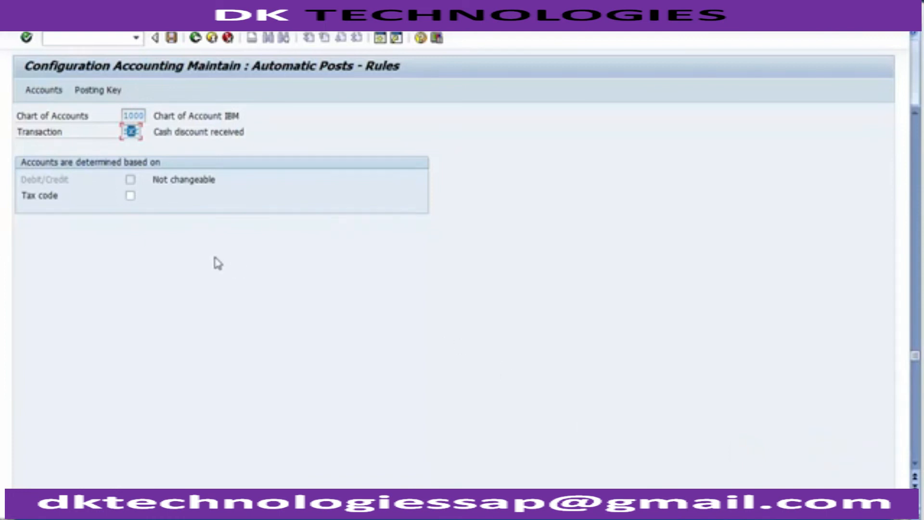
# Open the account assignment for the Cash discount received transaction in chart of accounts 1000.
pyautogui.click(42, 97)
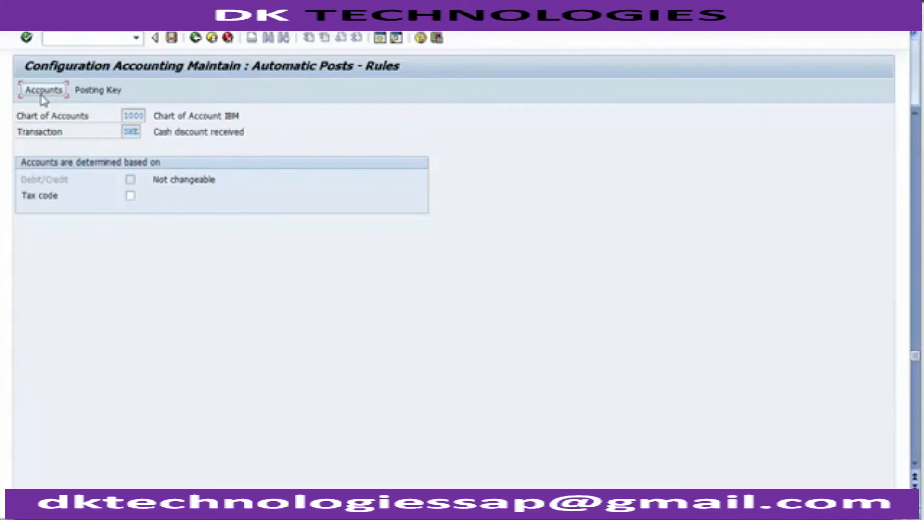
pyautogui.click(55, 97)
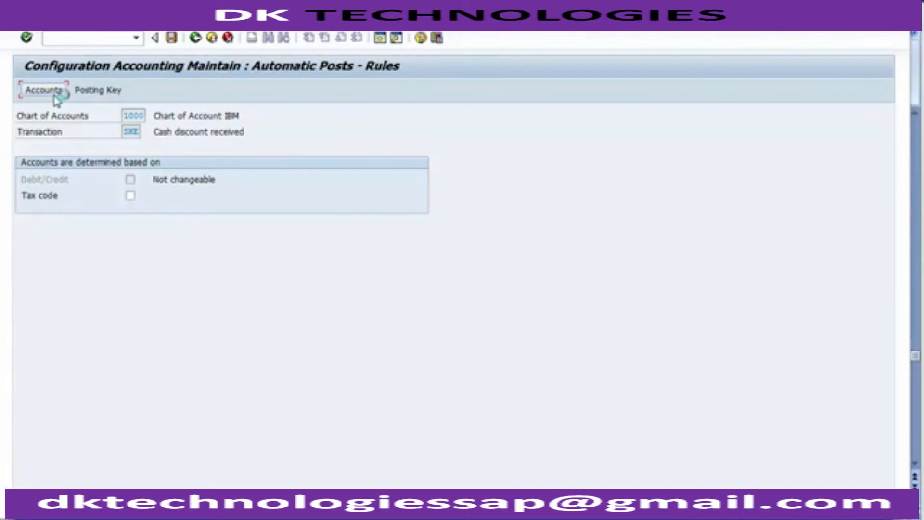